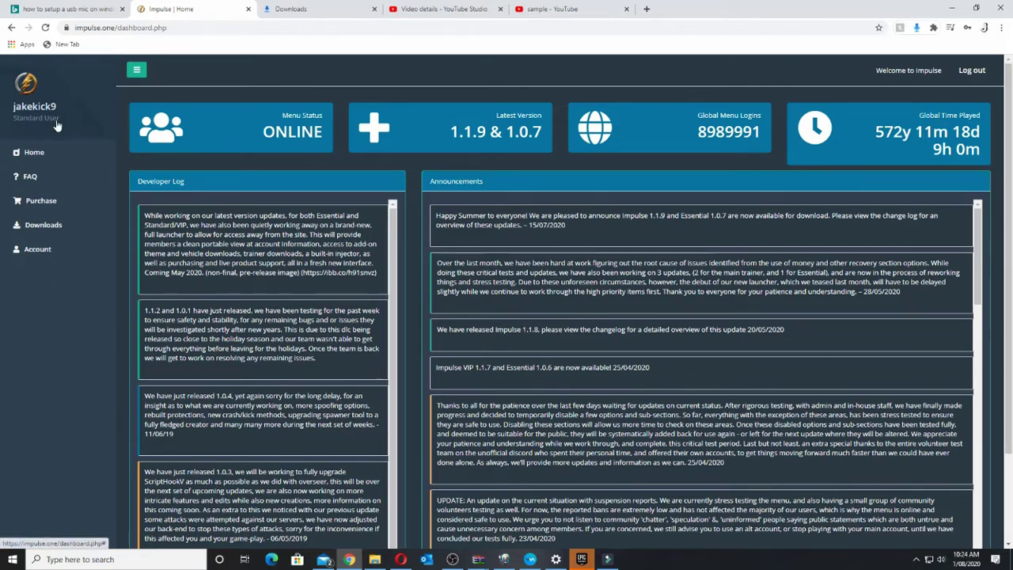
Step: Open the Purchase page and review the Essential, Standard, VIP and Upgrade packages, their prices and the key redemption section
click(59, 210)
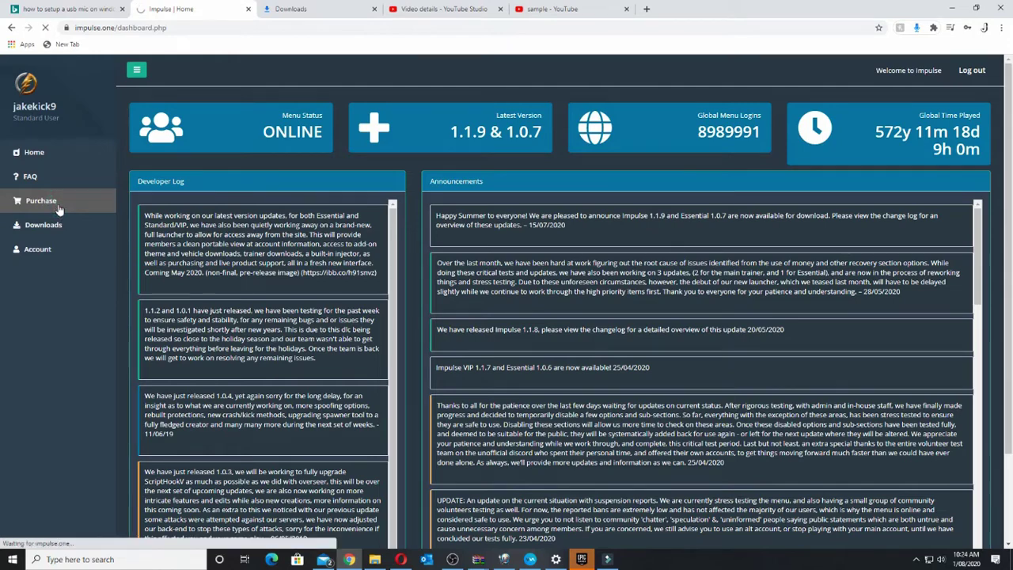
scroll(82, 222, down, 5)
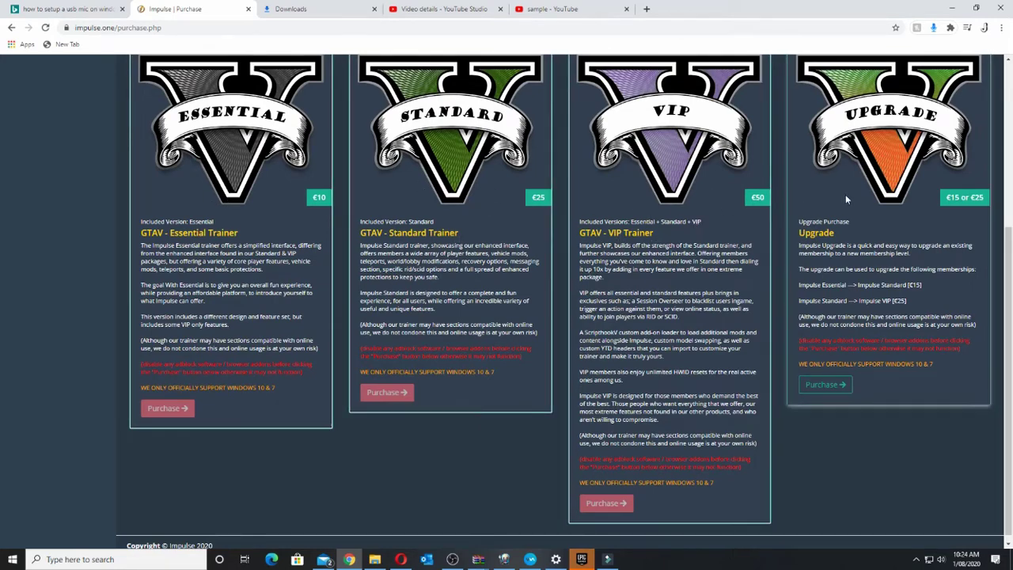
scroll(866, 186, up, 1)
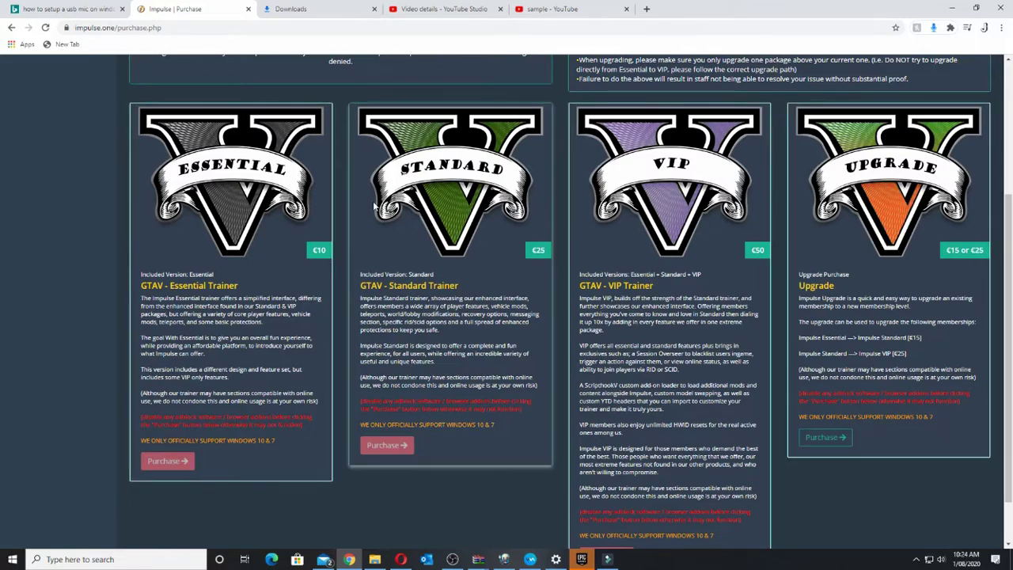
scroll(259, 250, up, 3)
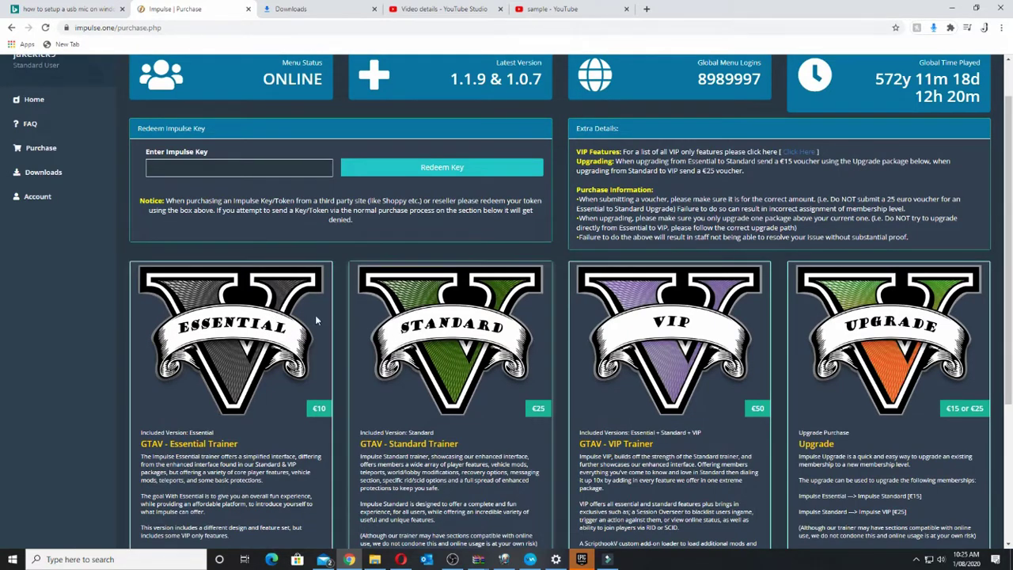
scroll(284, 315, down, 2)
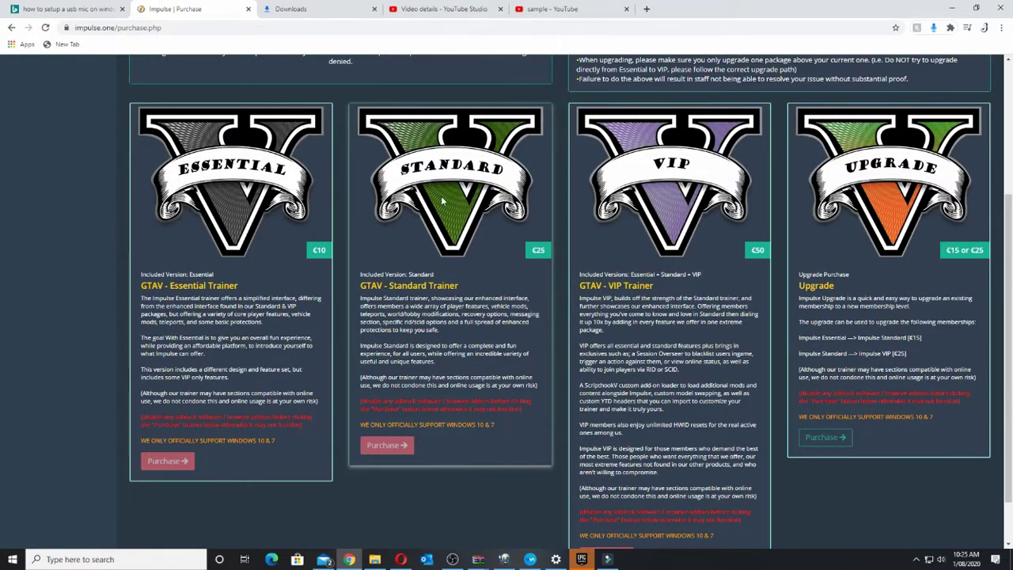
scroll(447, 242, up, 1)
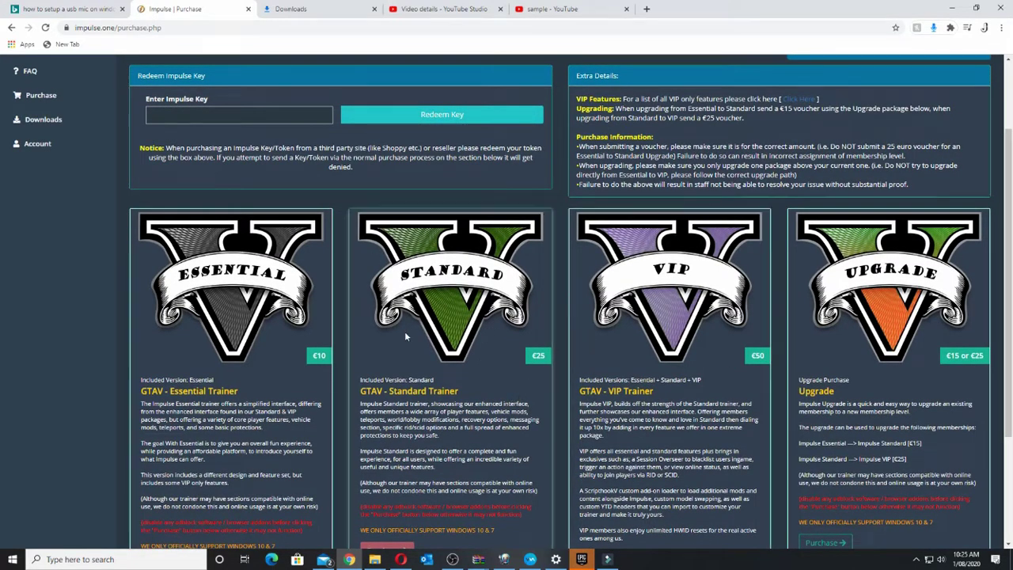
scroll(452, 315, up, 1)
scroll(452, 315, down, 1)
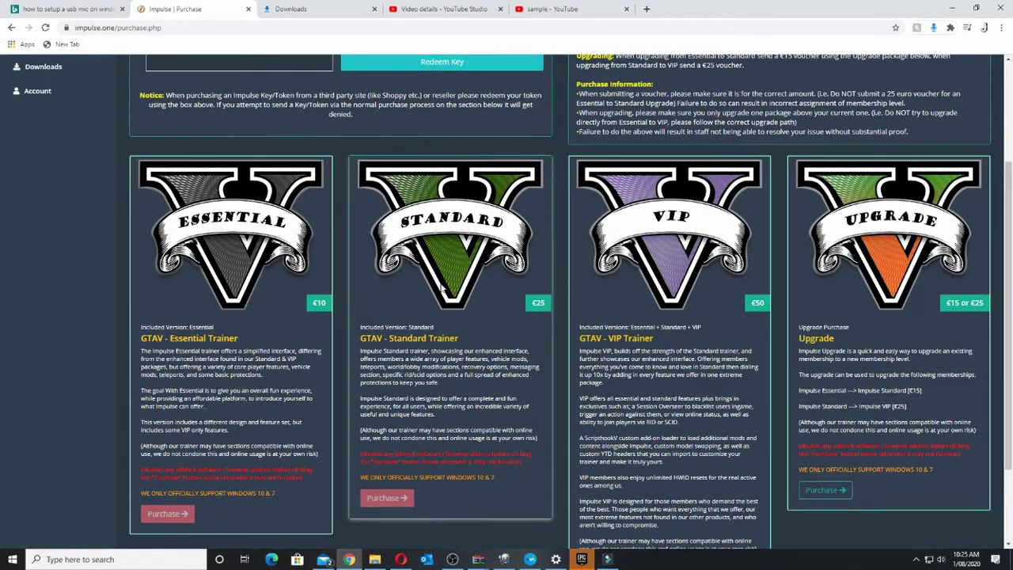
scroll(398, 214, up, 2)
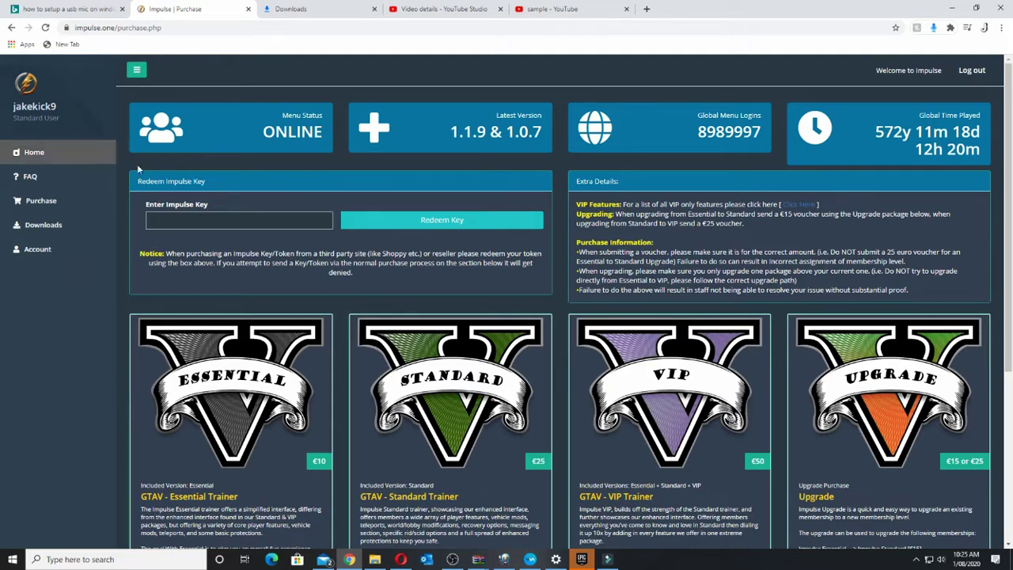
Step: Download the Standard/VIP 1.1.9 Impulse files from the Downloads page and keep the blocked ImpulseFiles (8).rar
click(54, 232)
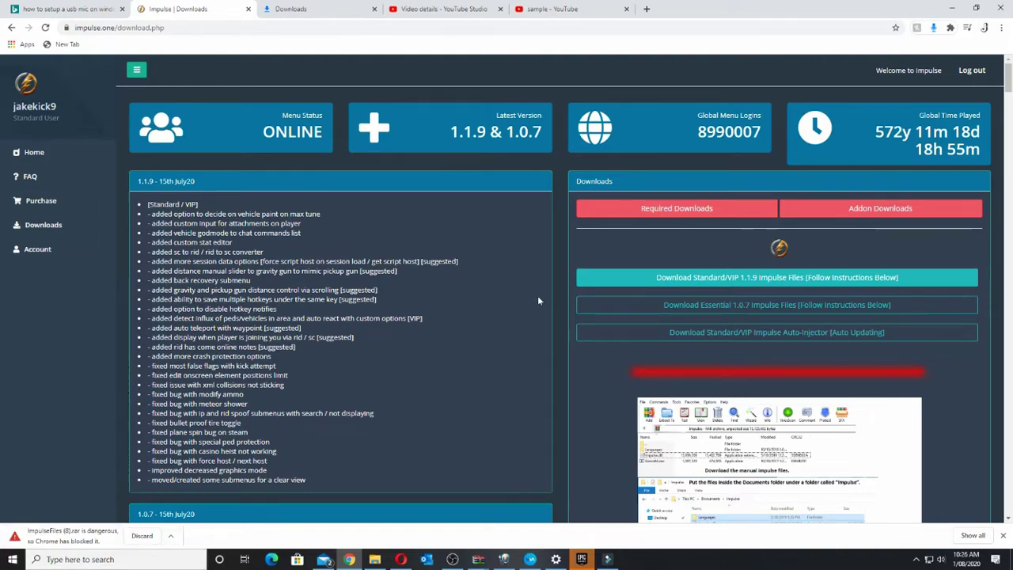
click(1001, 28)
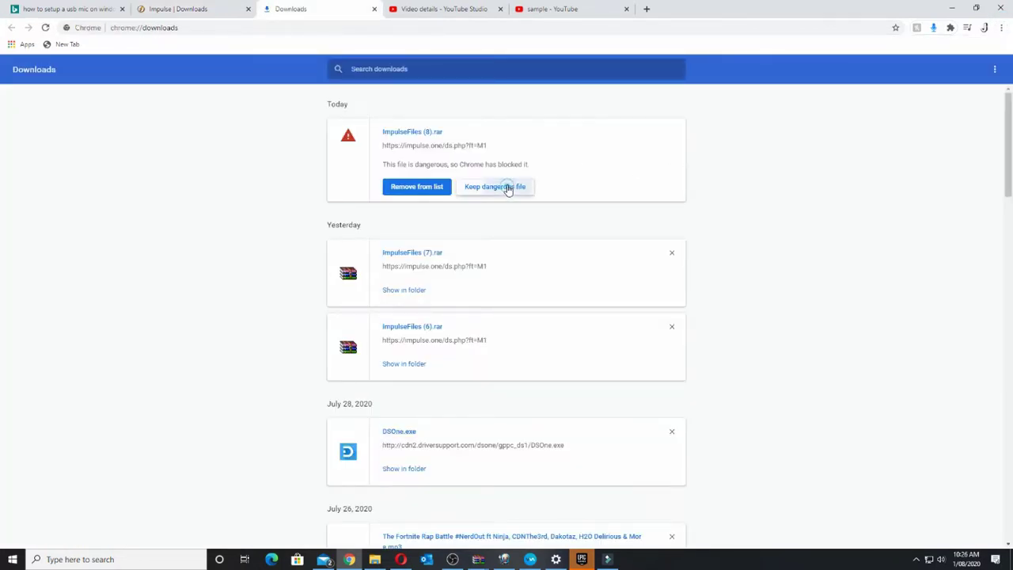
click(555, 109)
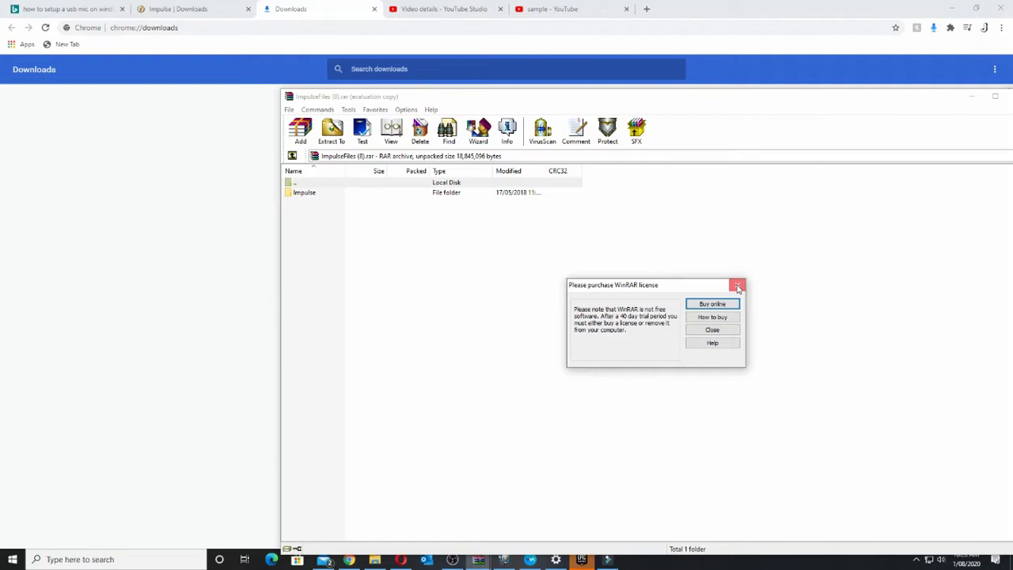
Step: Dismiss the WinRAR licence notice and minimise the browser and the archive window to reach the desktop
click(739, 282)
click(951, 8)
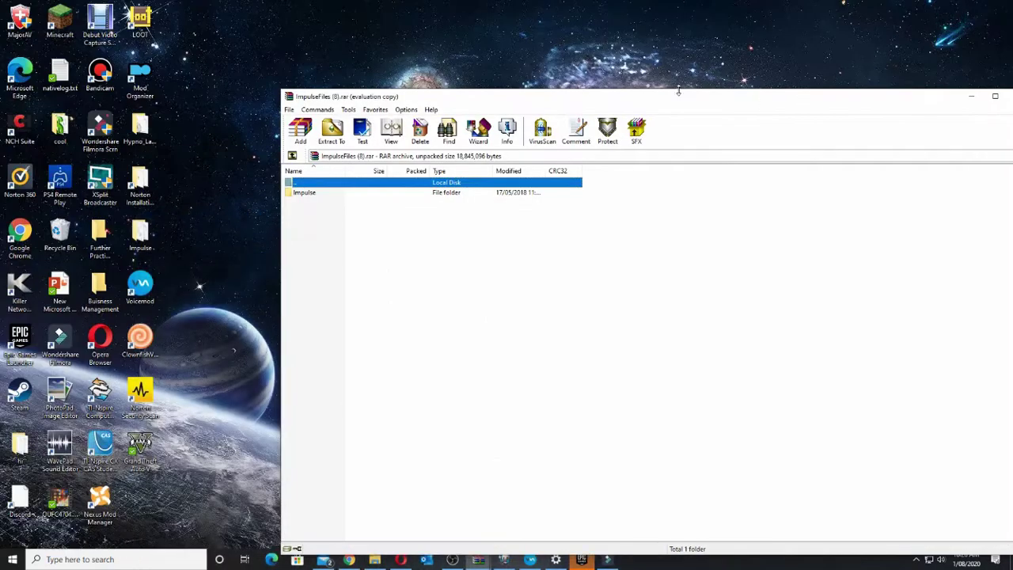
drag(396, 193, 304, 193)
click(971, 96)
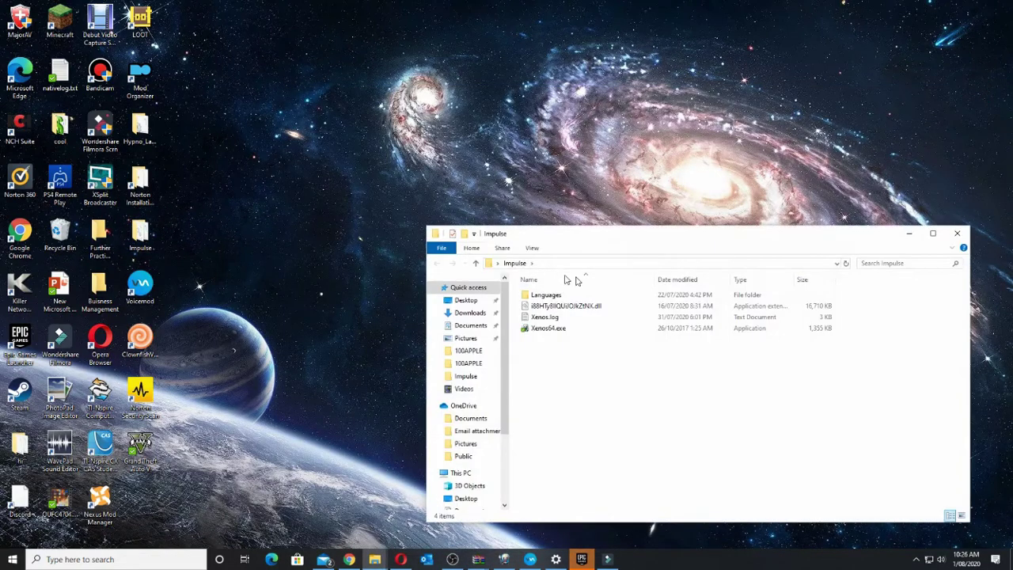
Step: Reposition the Impulse folder window on the desktop and launch Xenos64.exe from it
drag(593, 245, 525, 200)
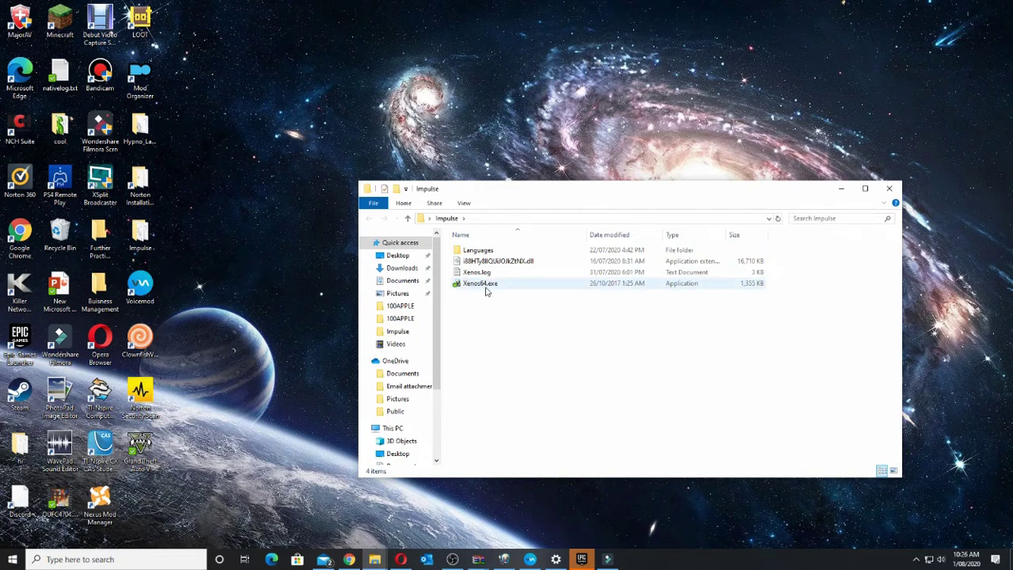
double_click(486, 287)
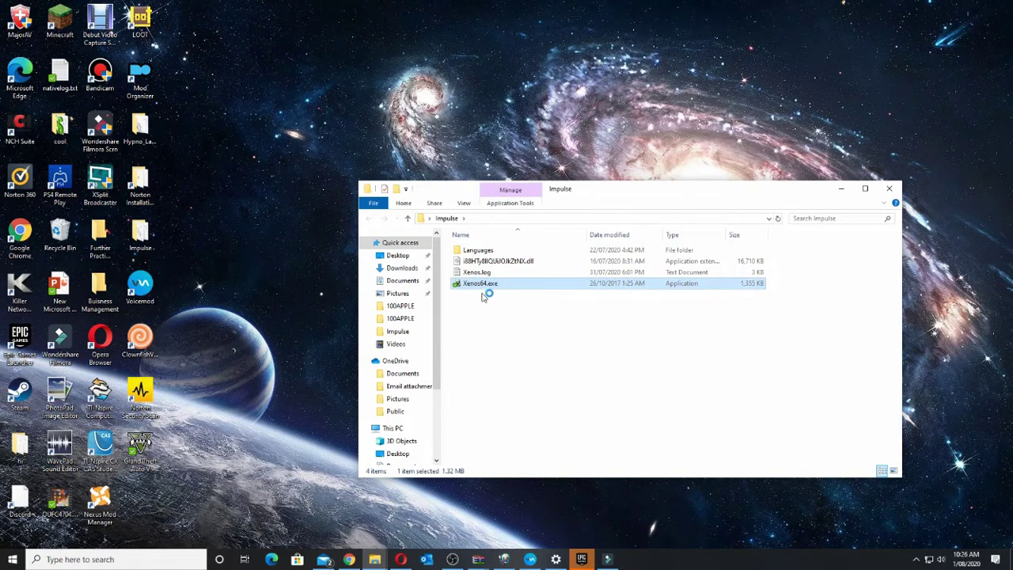
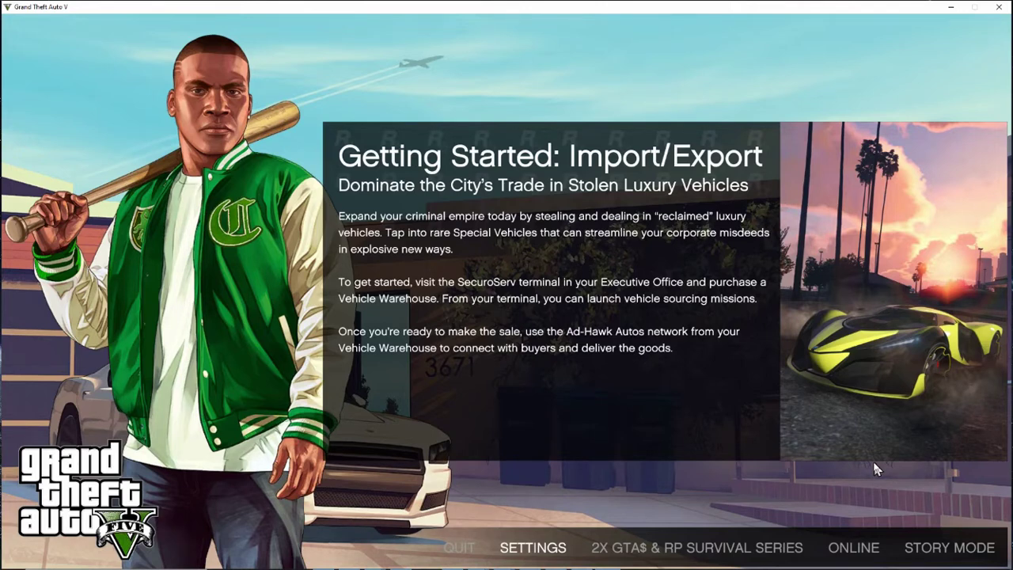
Step: Switch to the Xenos64 injector, choose GTA5.exe as the existing process and inject the listed 64-bit DLL
key(alt+Tab)
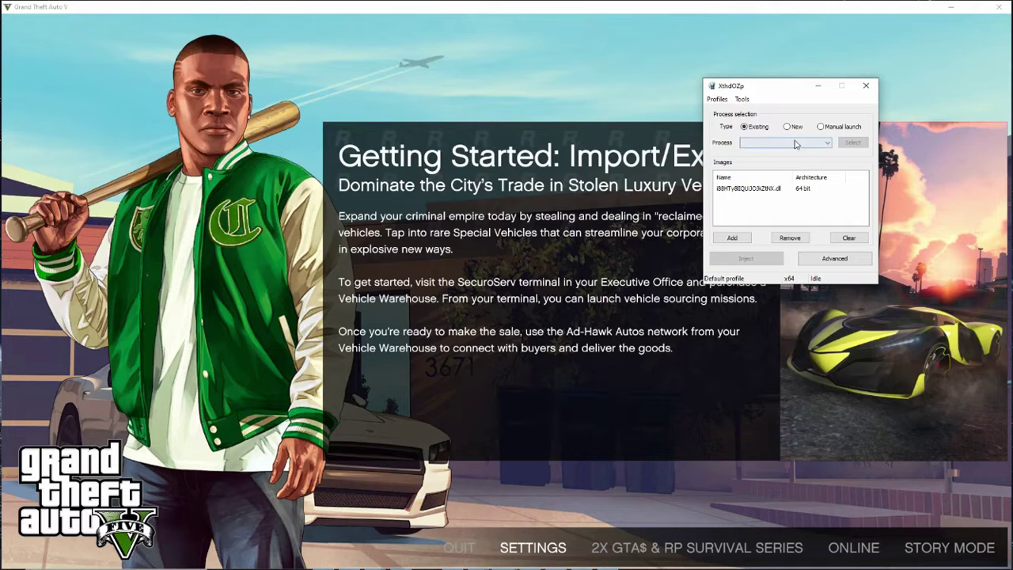
click(792, 143)
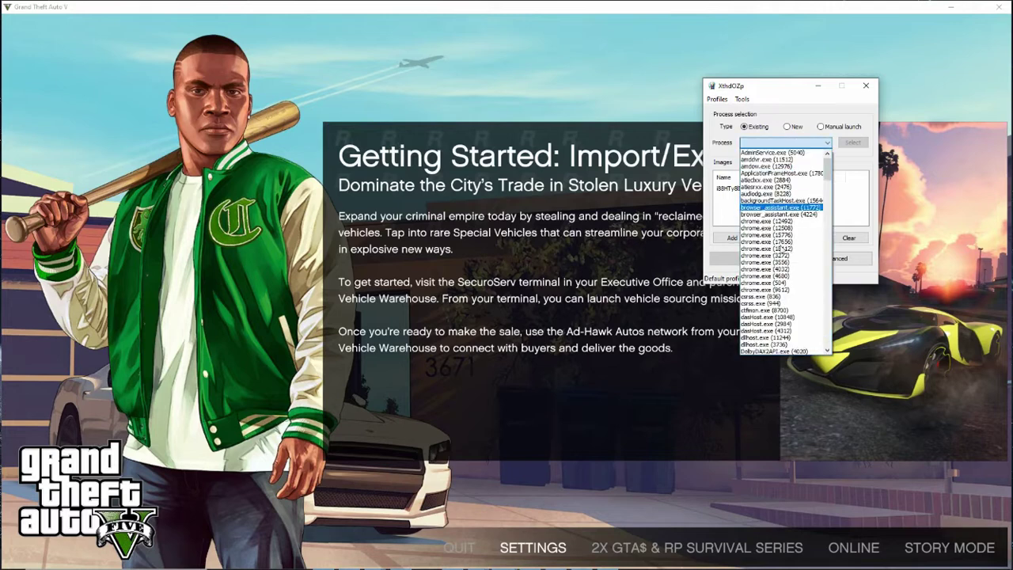
scroll(801, 229, down, 5)
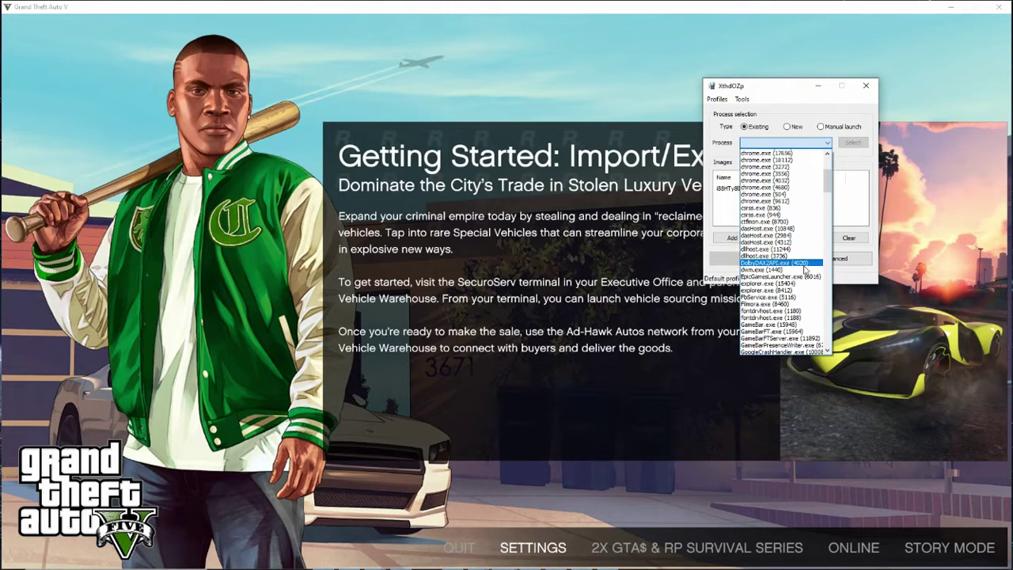
scroll(805, 270, down, 5)
click(804, 271)
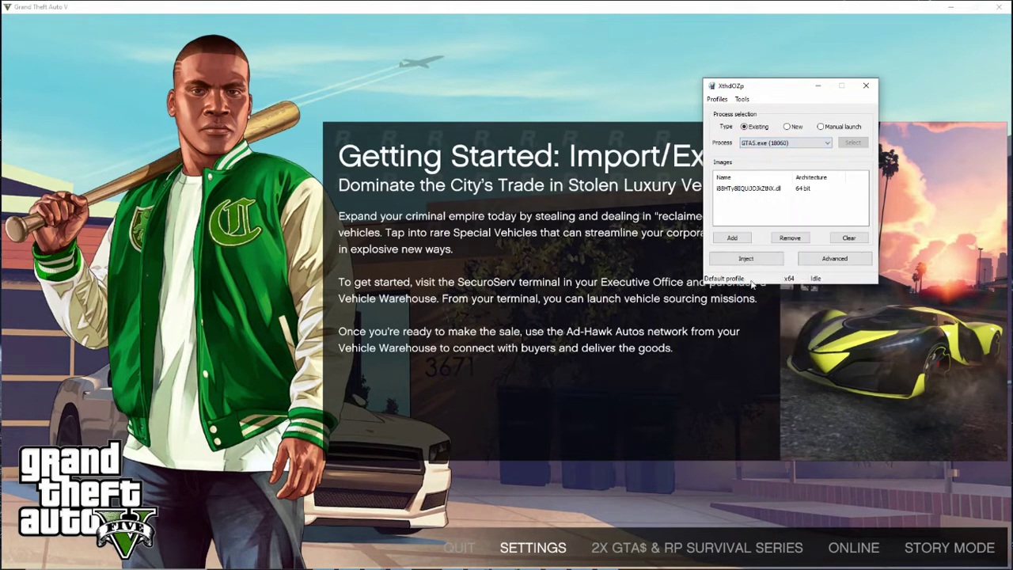
click(766, 263)
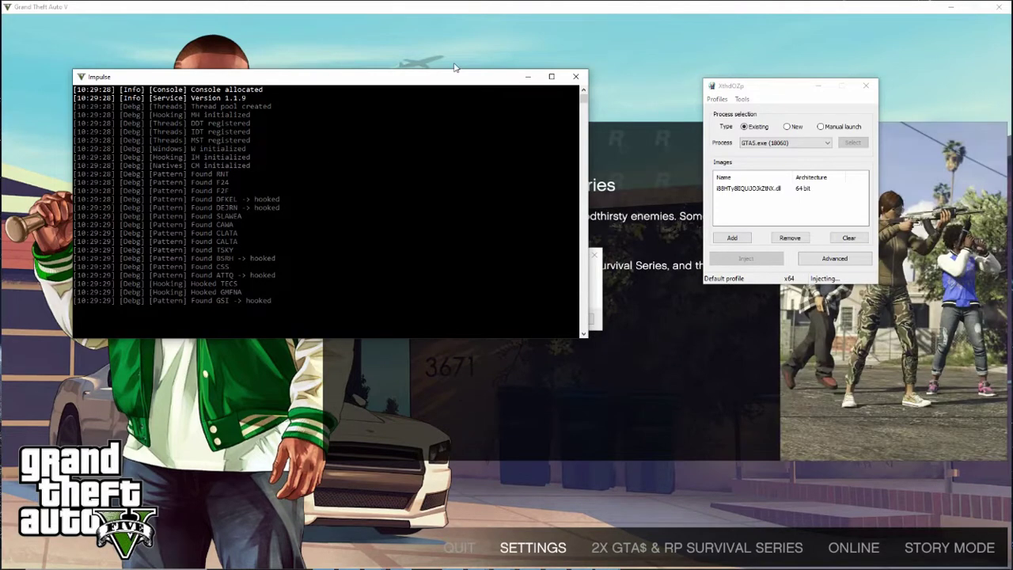
Step: Clear the Impulse console, the error notice and the injector window from view, and start Story Mode in Grand Theft Auto V
click(527, 76)
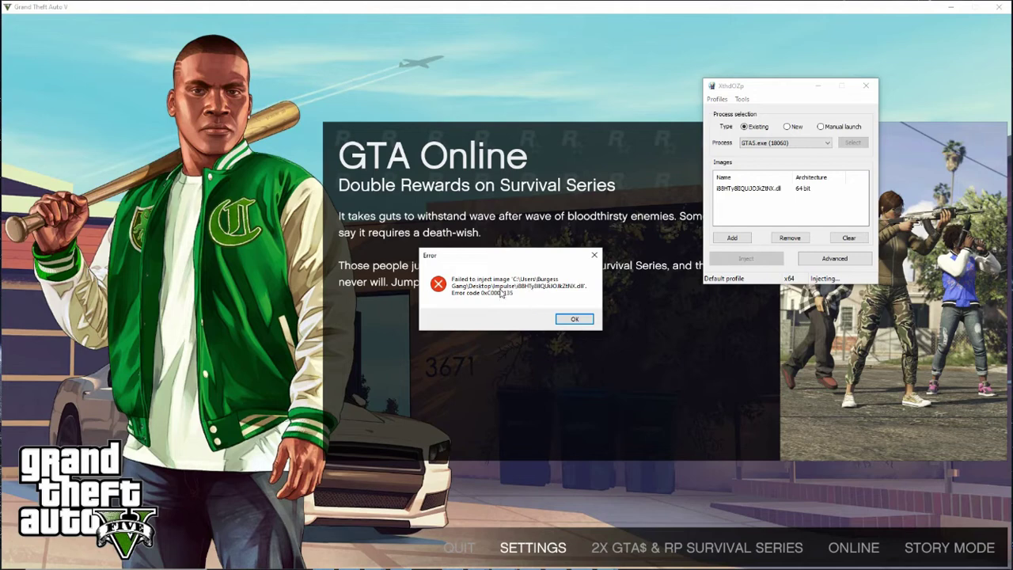
click(574, 319)
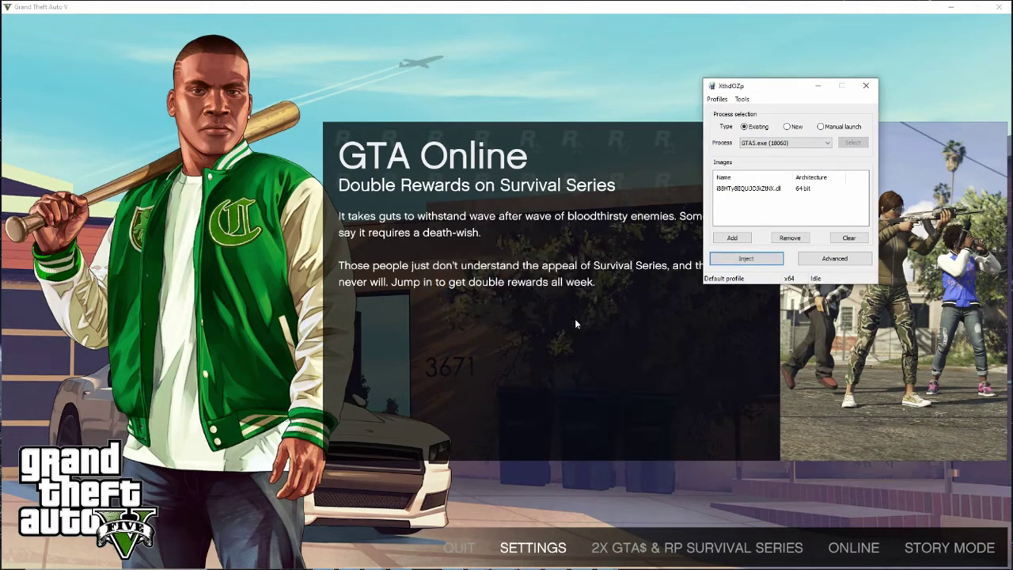
click(817, 86)
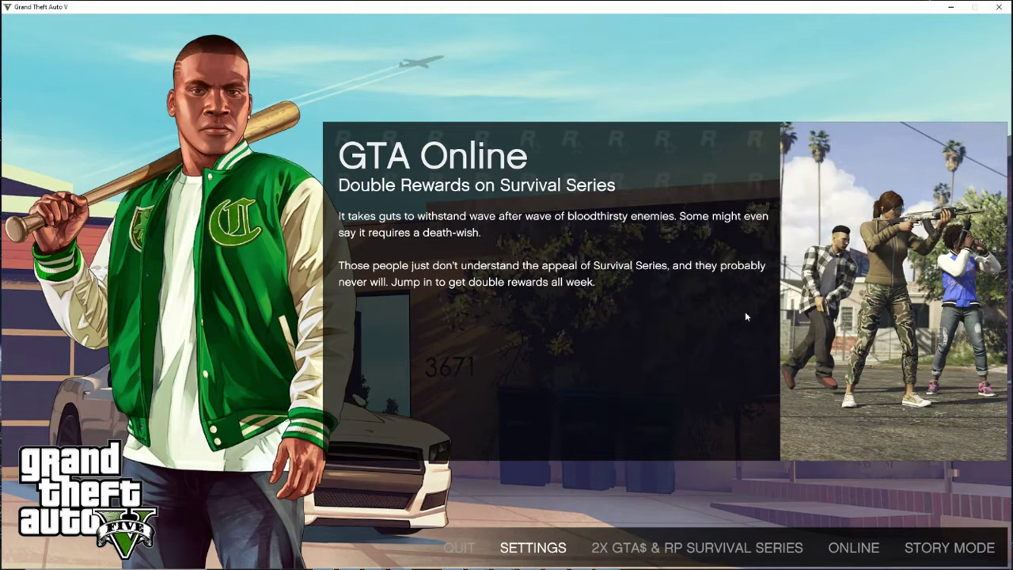
click(950, 547)
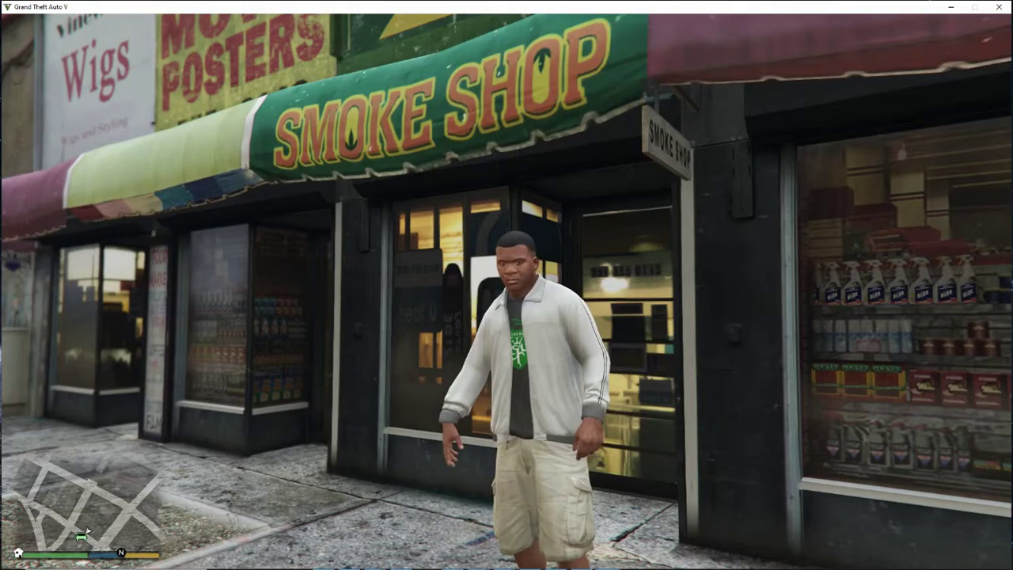
Step: Walk the character from the Smoke Shop sidewalk out onto the road facing the Beach Blonde store
key(w)
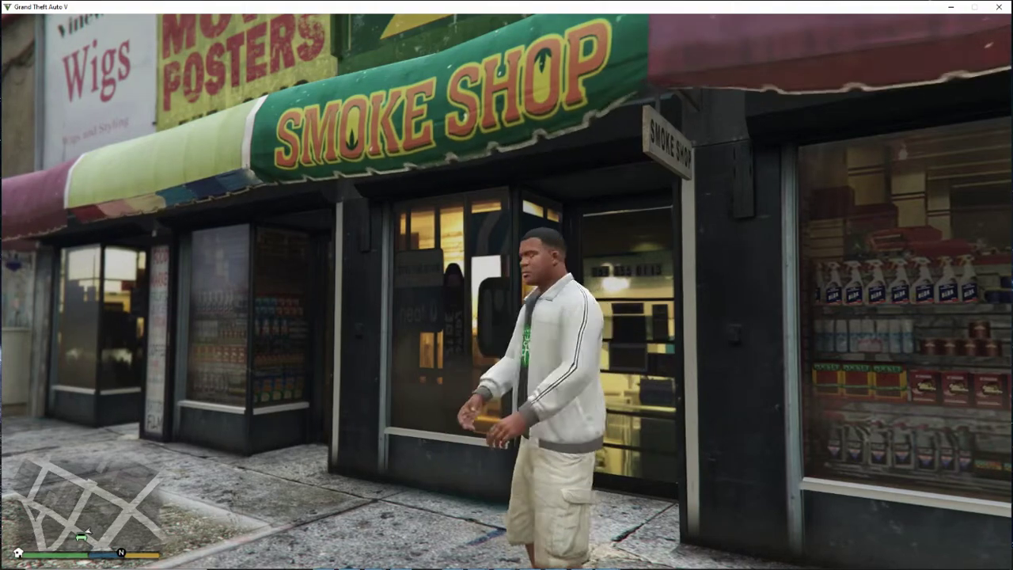
key(a)
key(w)
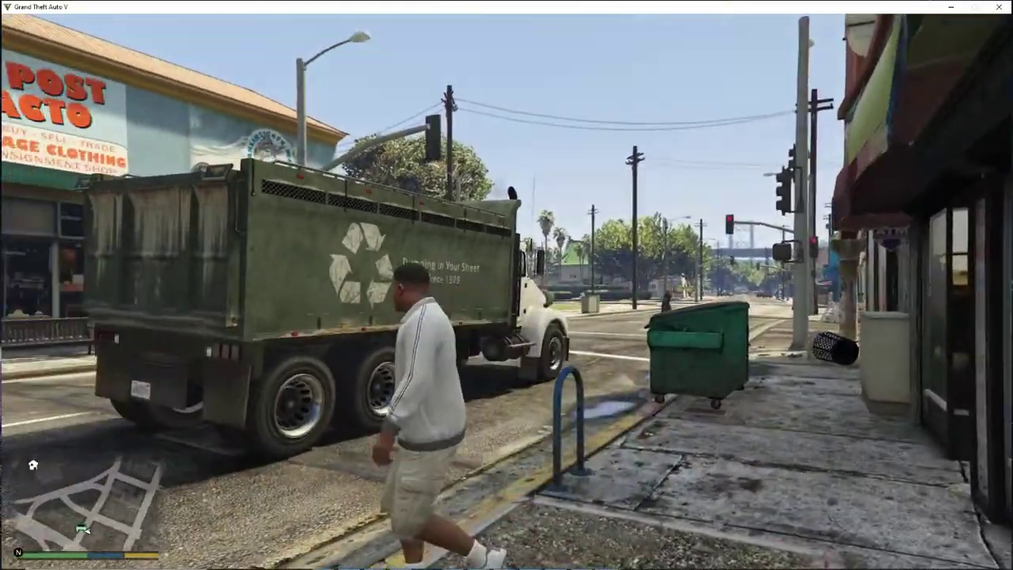
key(s)
key(a)
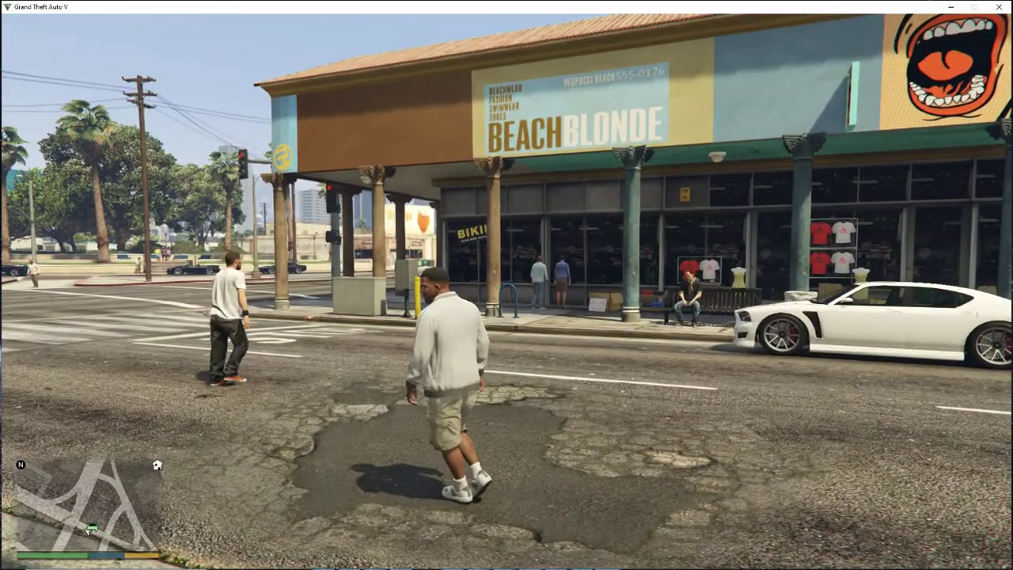
key(s)
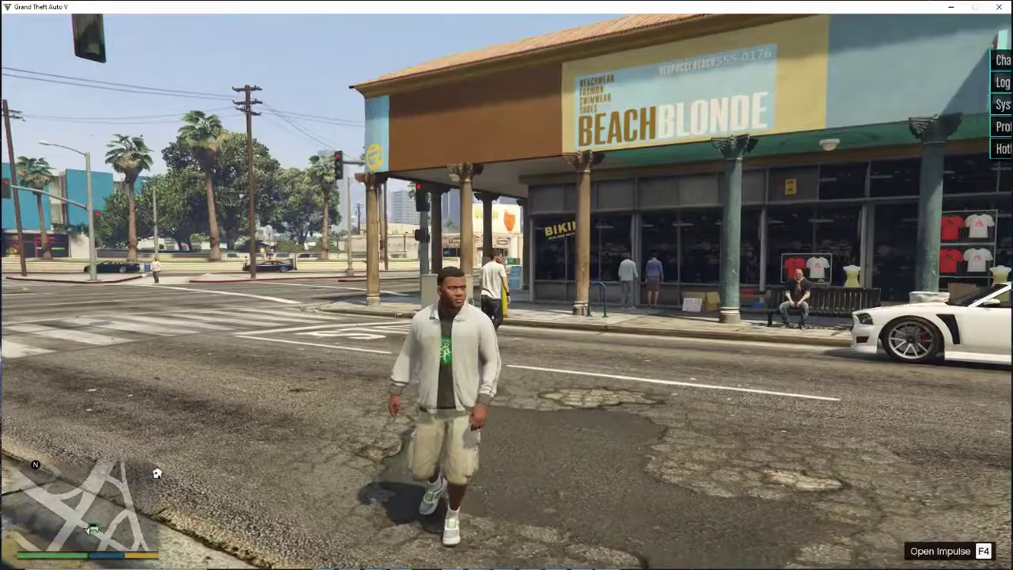
key(w)
key(a)
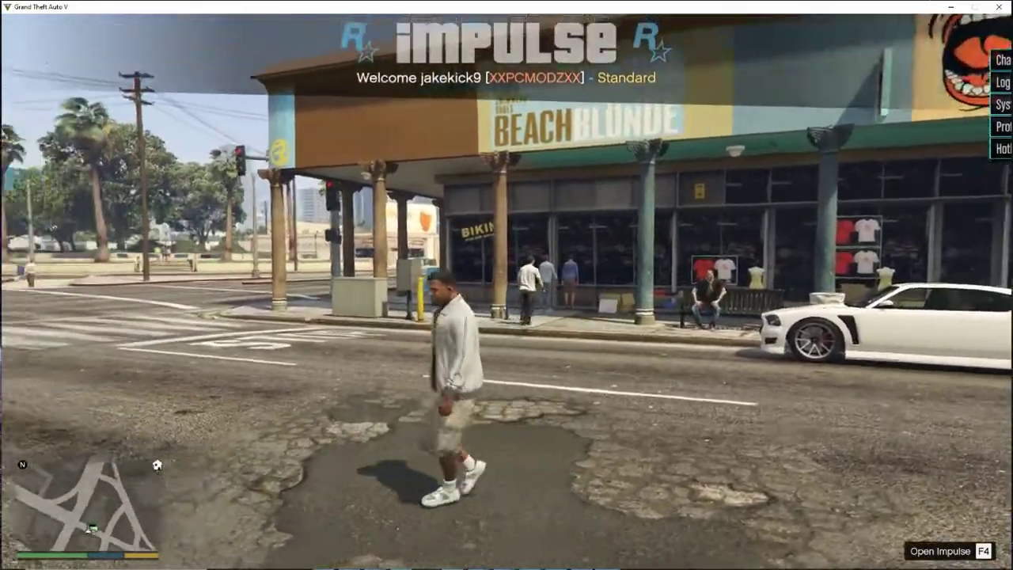
key(s)
key(d)
key(w)
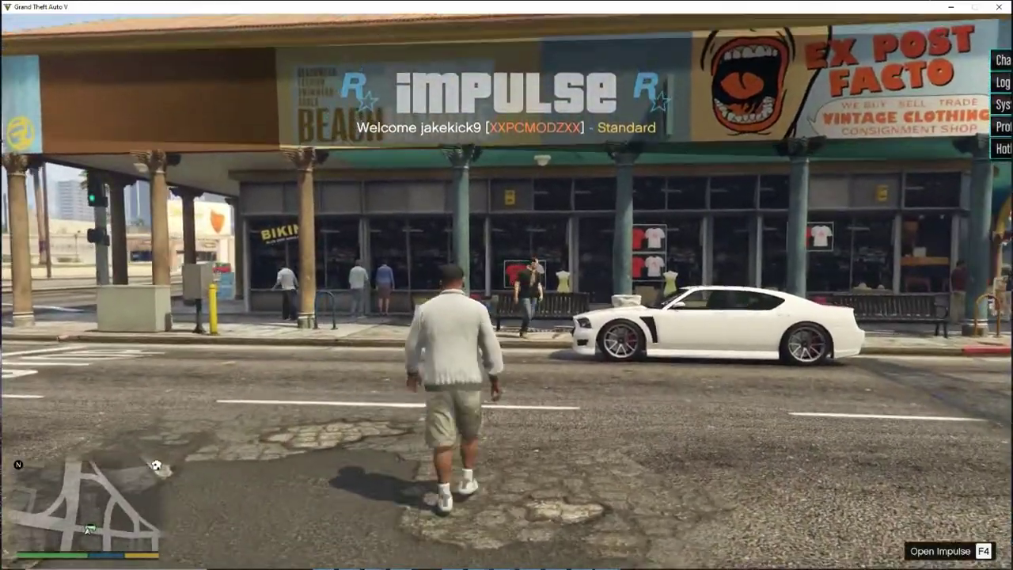
key(a)
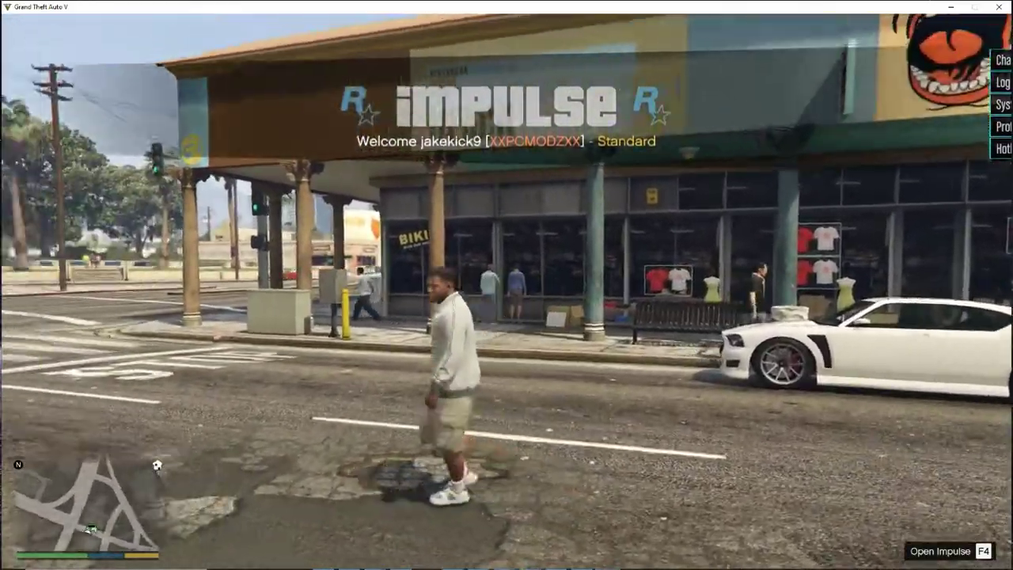
key(s)
key(d)
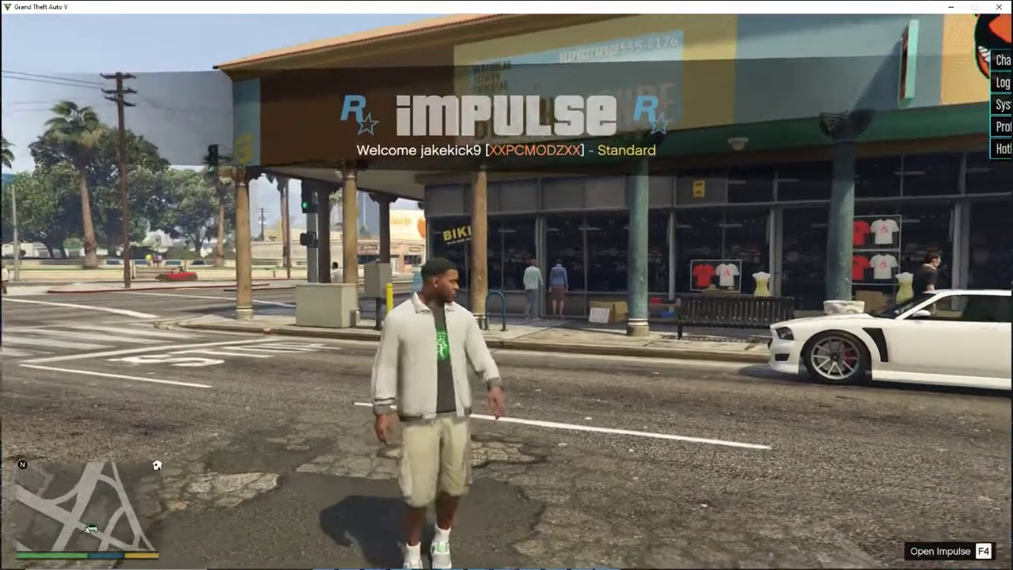
Step: Open the Impulse menu, look through its Home categories from Player to Search options, and close the menu
key(F4)
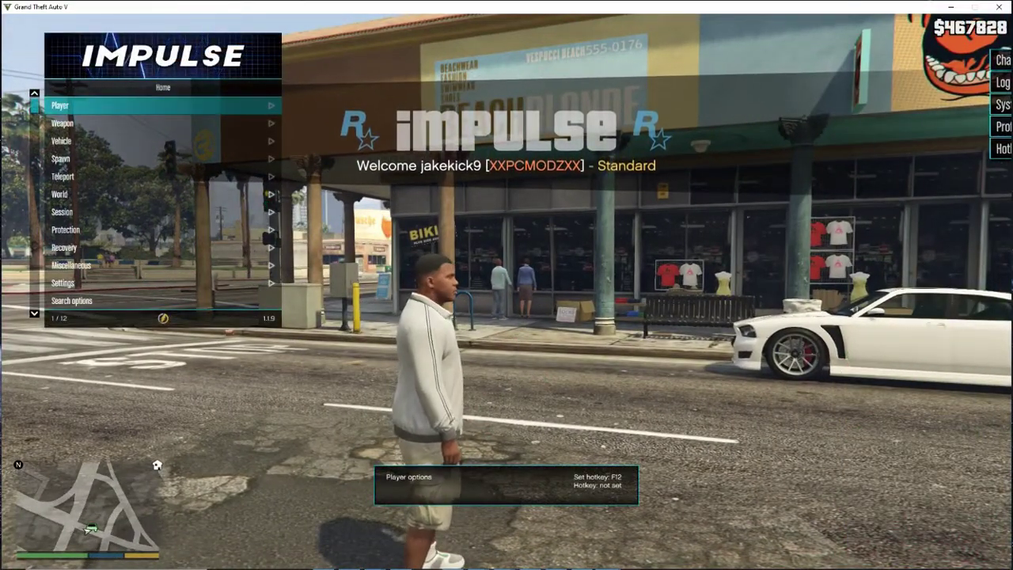
key(Up)
key(Up)
key(Up)
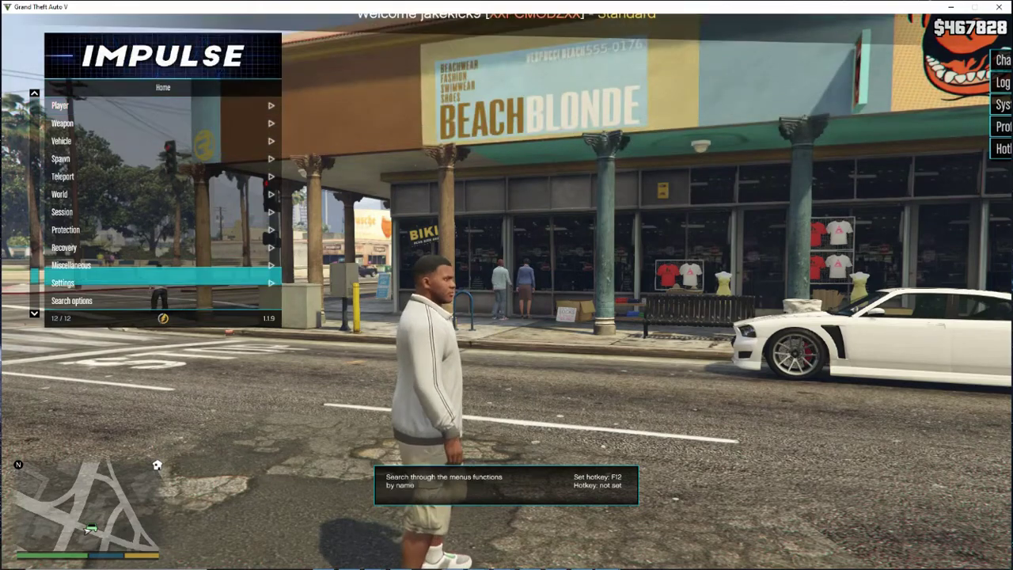
key(Up)
key(Up)
key(Up)
key(Up)
key(Up)
key(Up)
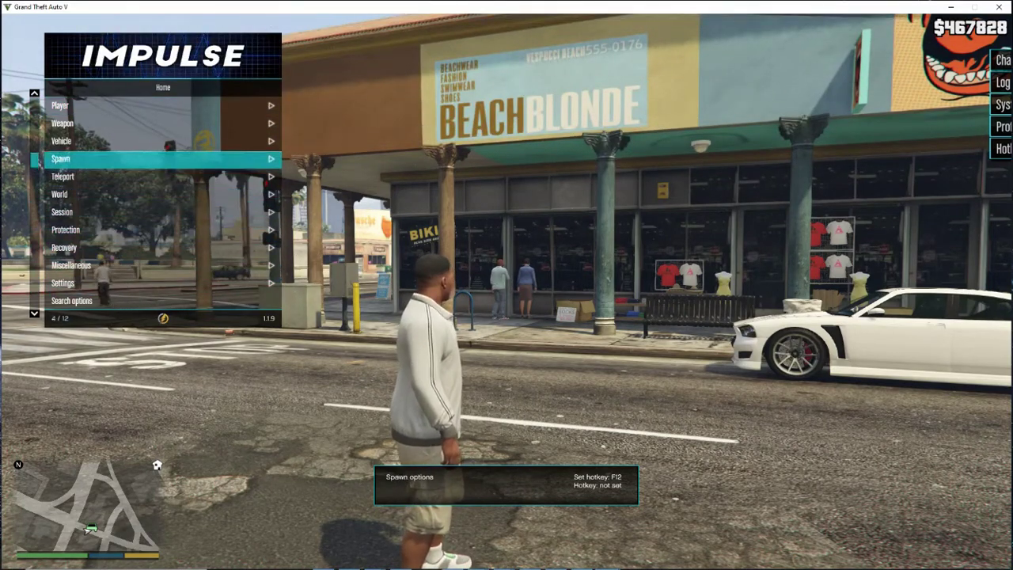
key(Down)
key(Down)
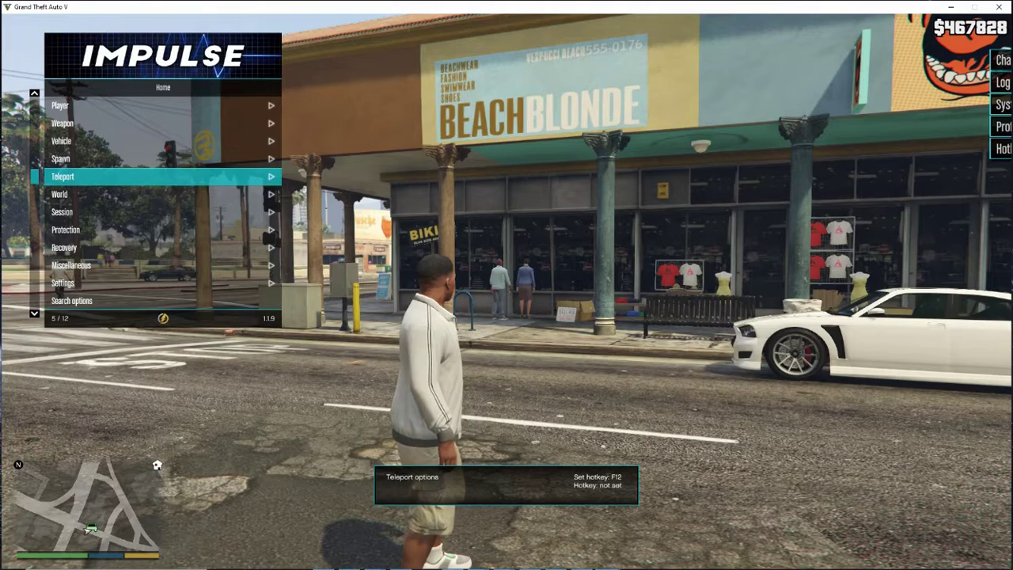
key(Down)
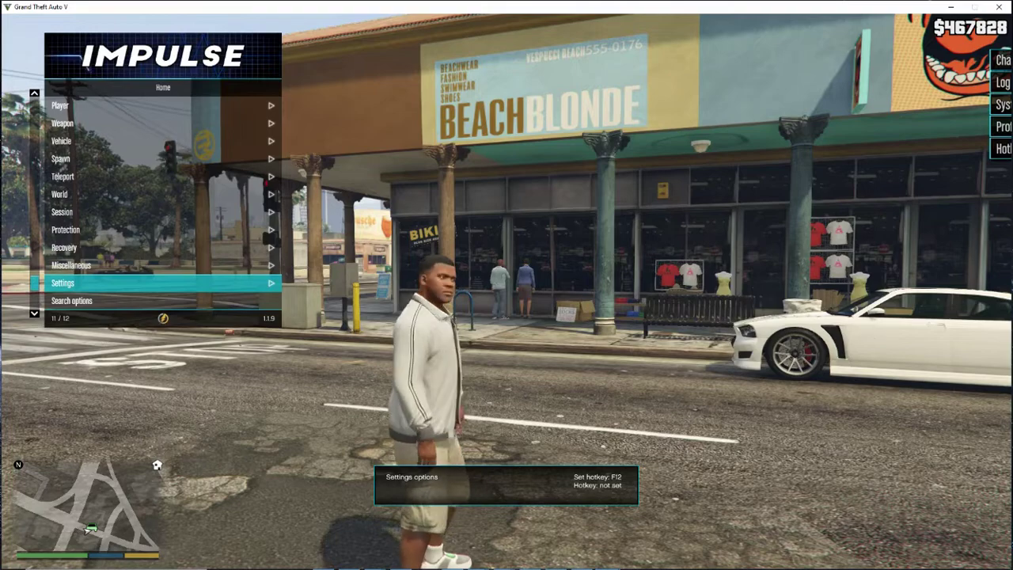
key(Down)
key(Down)
key(BackSpace)
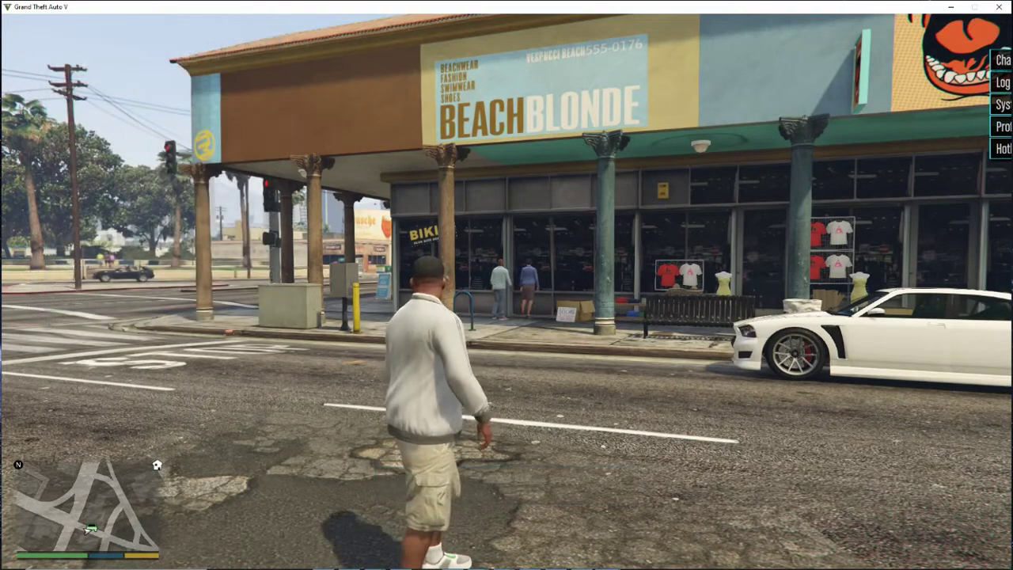
Step: Move the character across the road to the sidewalk outside the Beach Blonde store and reject the incoming phone call
key(w)
key(a)
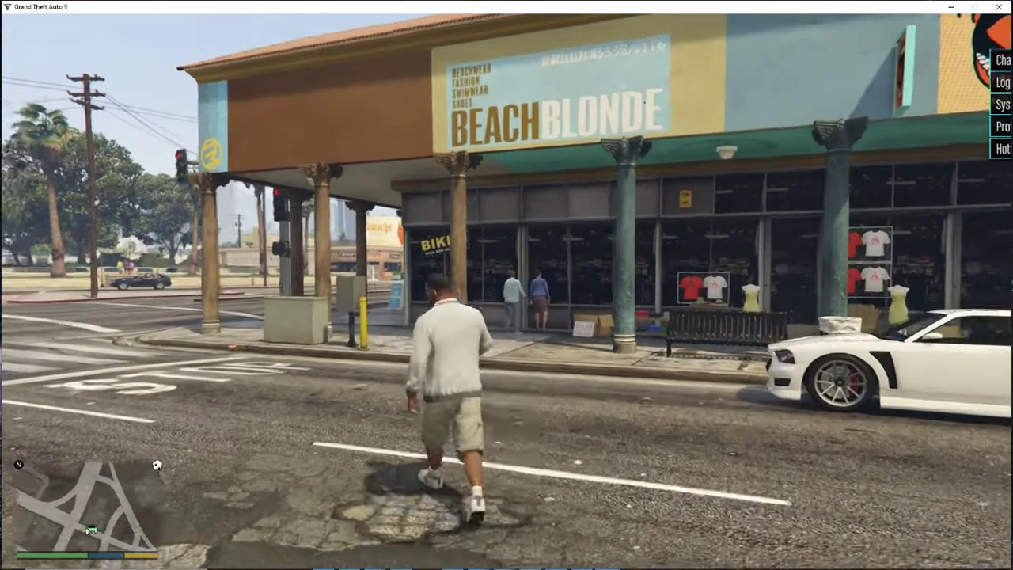
key(s)
key(d)
key(w)
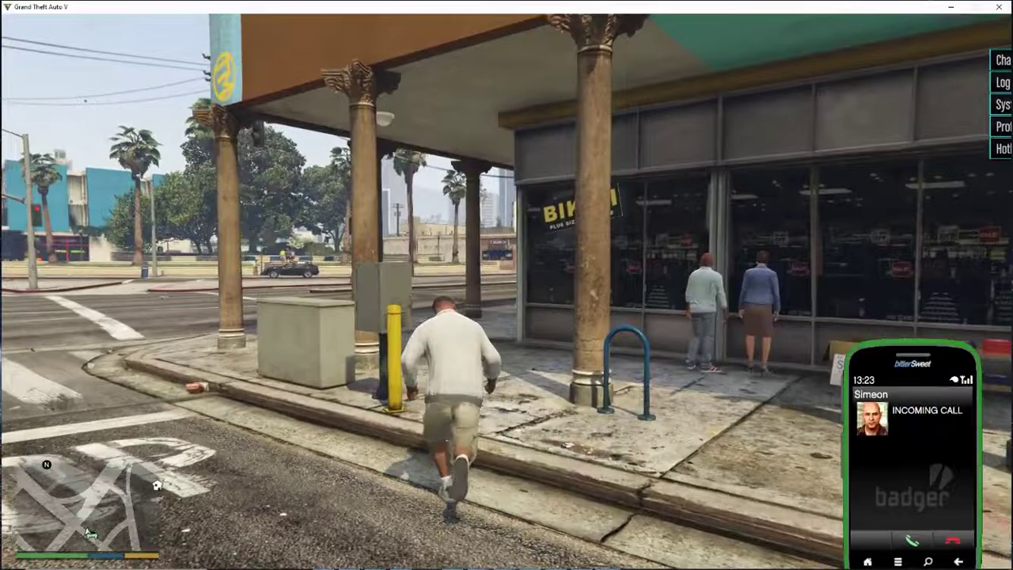
key(BackSpace)
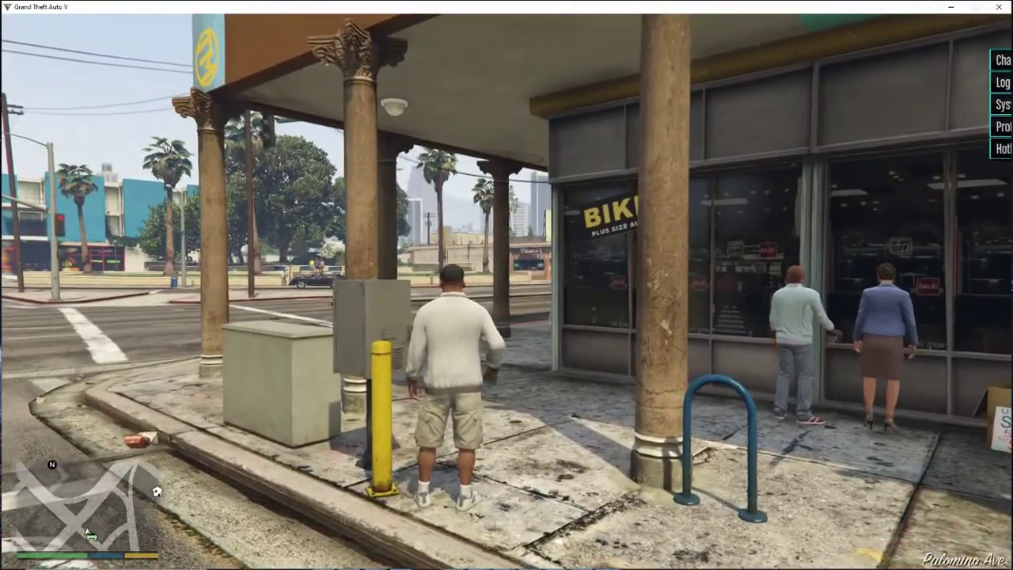